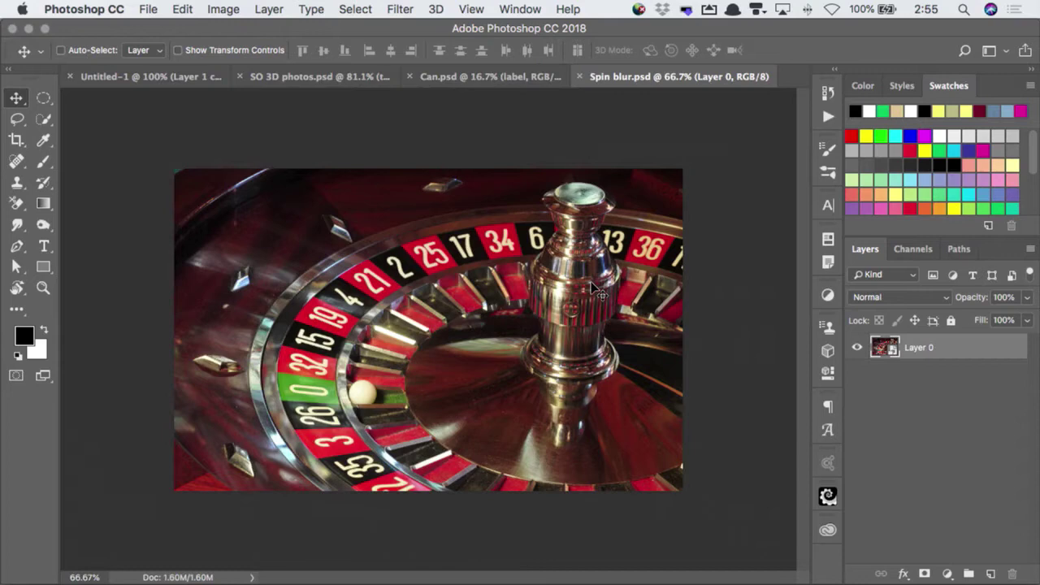
- Apply Filter > Blur Gallery > Spin Blur to the roulette photo and set the blur angle to 89°
scroll(593, 287, "up", 3)
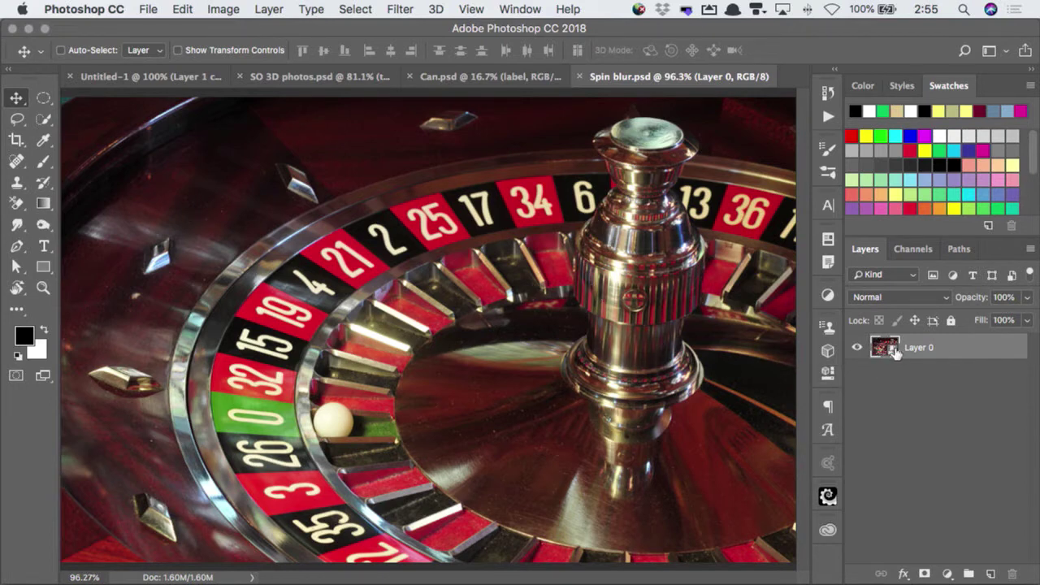
left_click(400, 10)
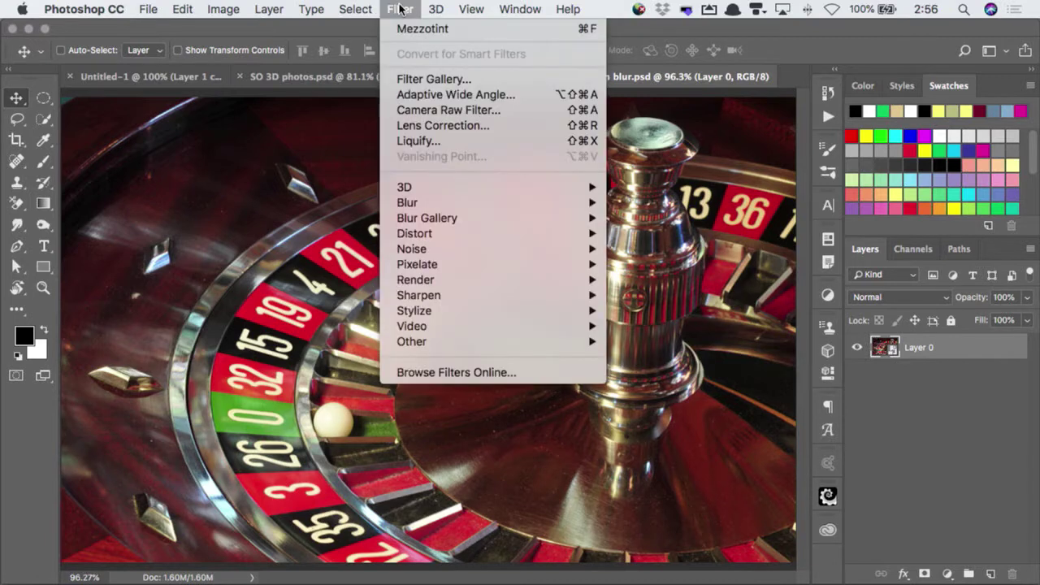
mouse_move(516, 217)
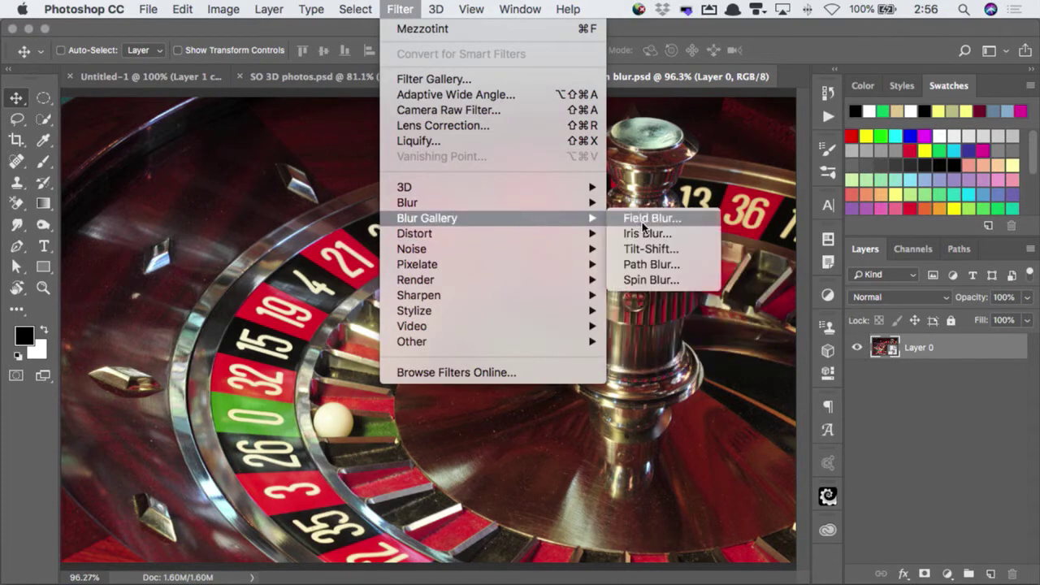
left_click(663, 278)
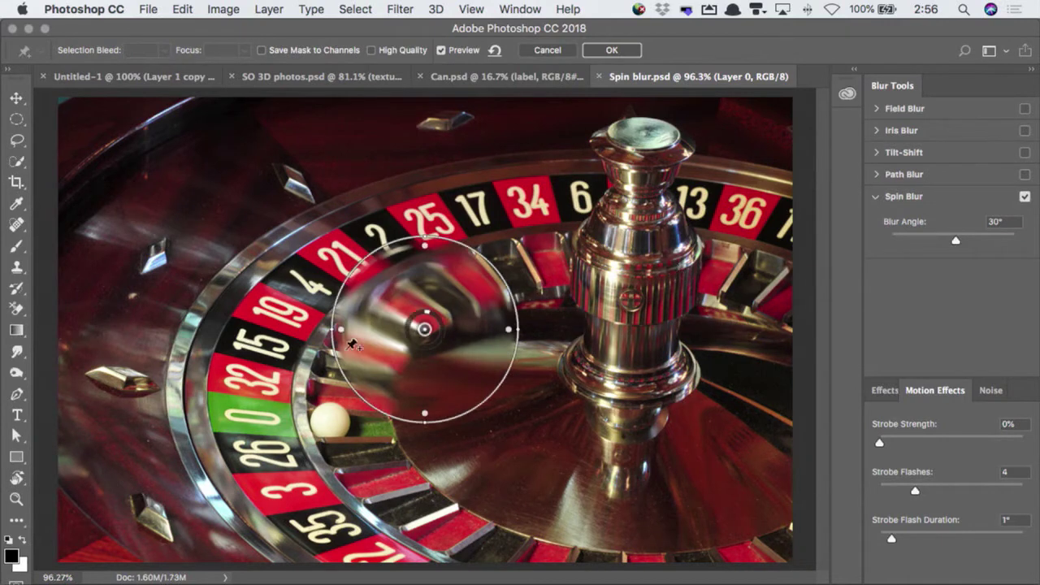
left_click_drag(424, 339, 632, 378)
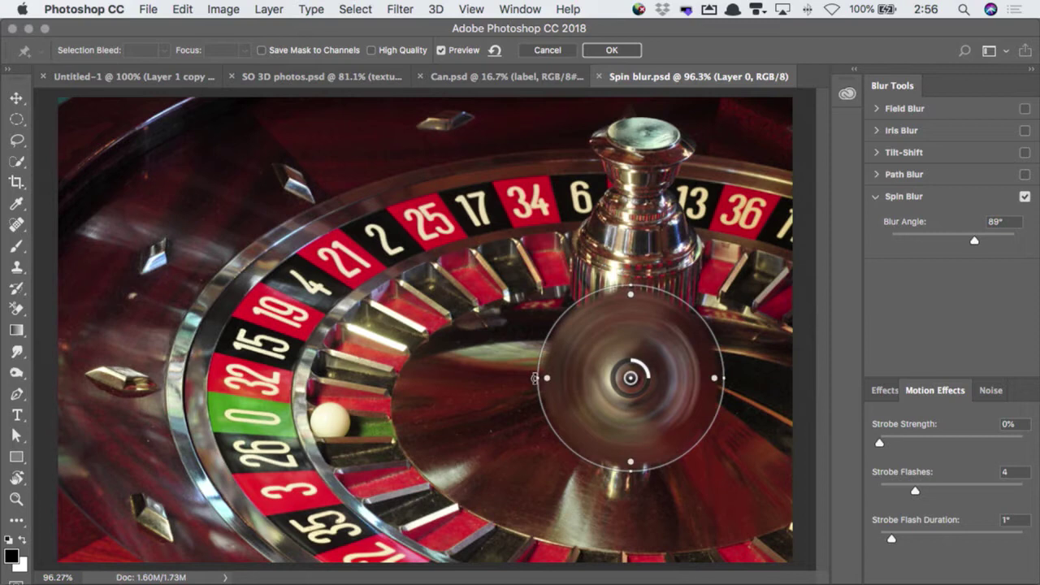
- Widen the spin blur ellipse to both sides and up to the wheel's rim, centre it on the spindle and tune the feather
left_click_drag(537, 377, 446, 377)
left_click_drag(309, 372, 168, 357)
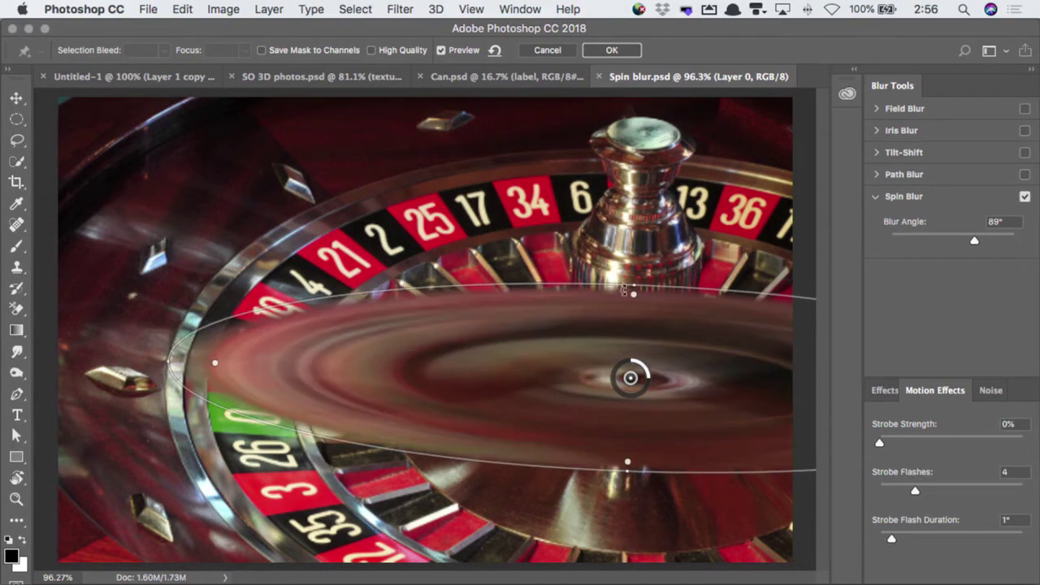
left_click_drag(633, 279, 638, 150)
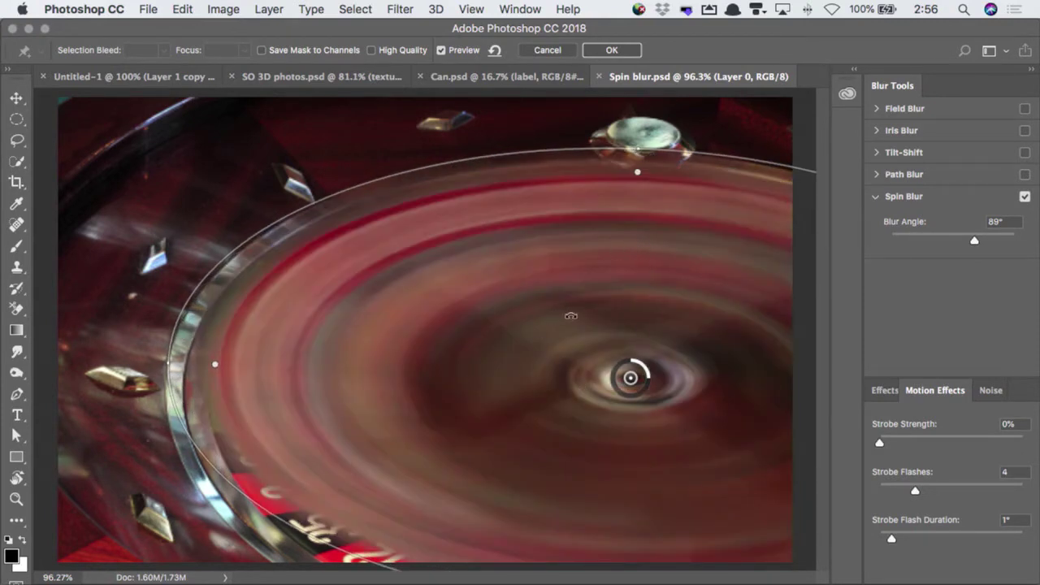
left_click_drag(630, 378, 625, 395)
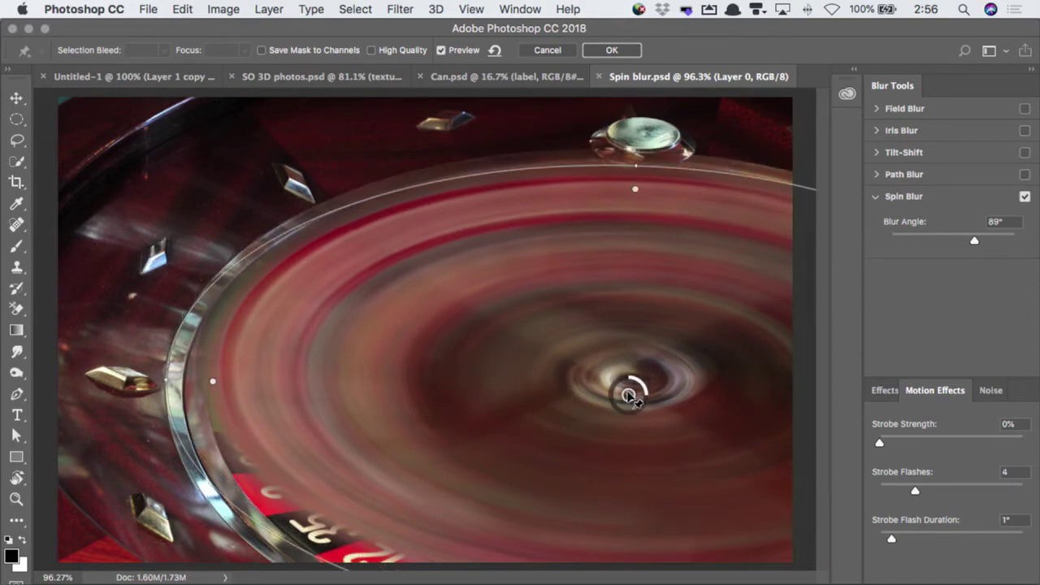
left_click_drag(641, 167, 639, 151)
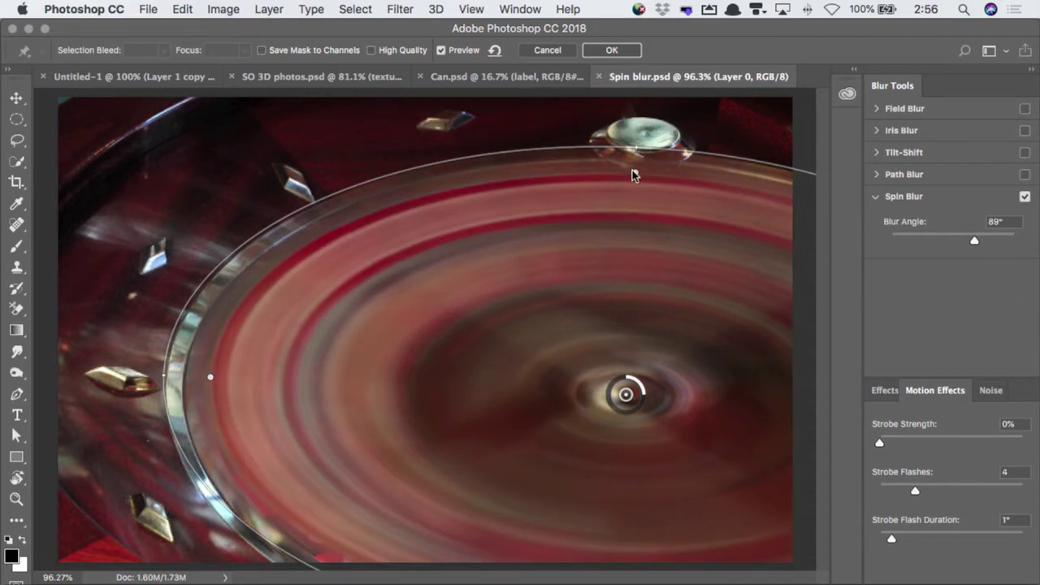
mouse_move(635, 178)
left_mouse_down()
mouse_move(636, 189)
mouse_move(634, 173)
left_mouse_up()
- Lower the spin angle to 22°, set Strobe Strength to 24%, and commit the Blur Gallery filter
left_click_drag(643, 390, 636, 381)
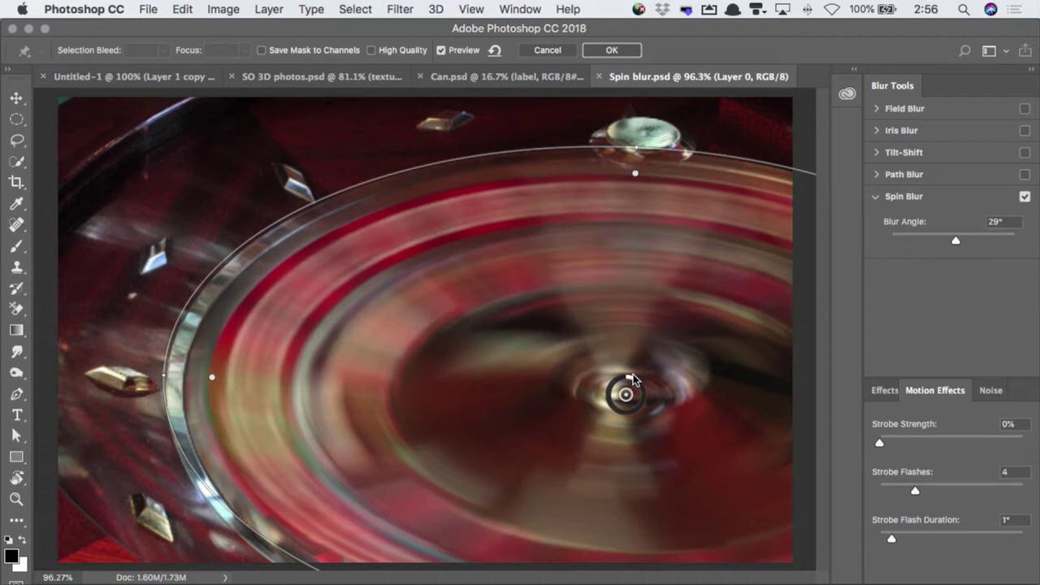
left_click_drag(633, 379, 631, 376)
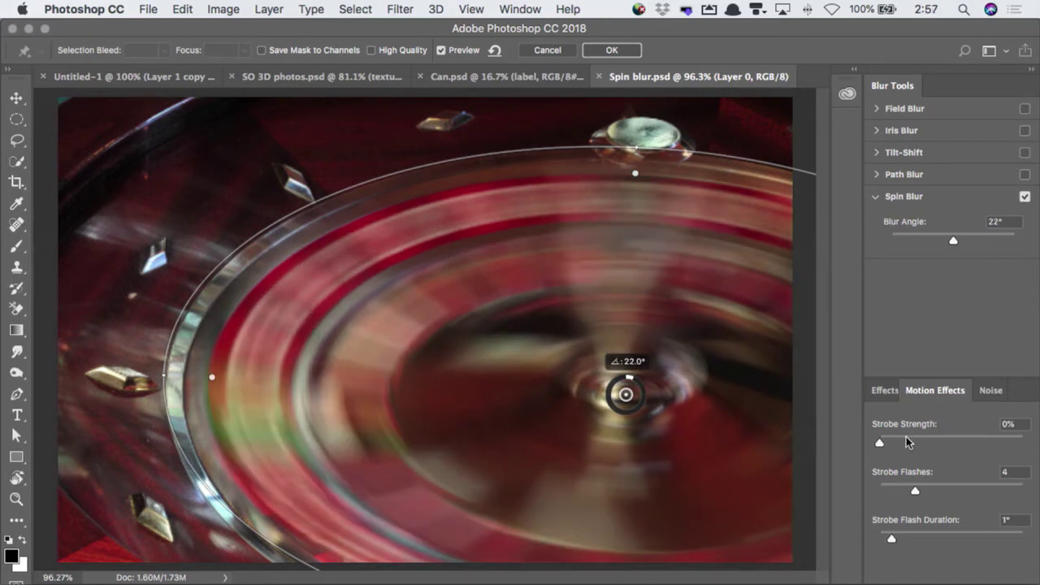
left_click(935, 443)
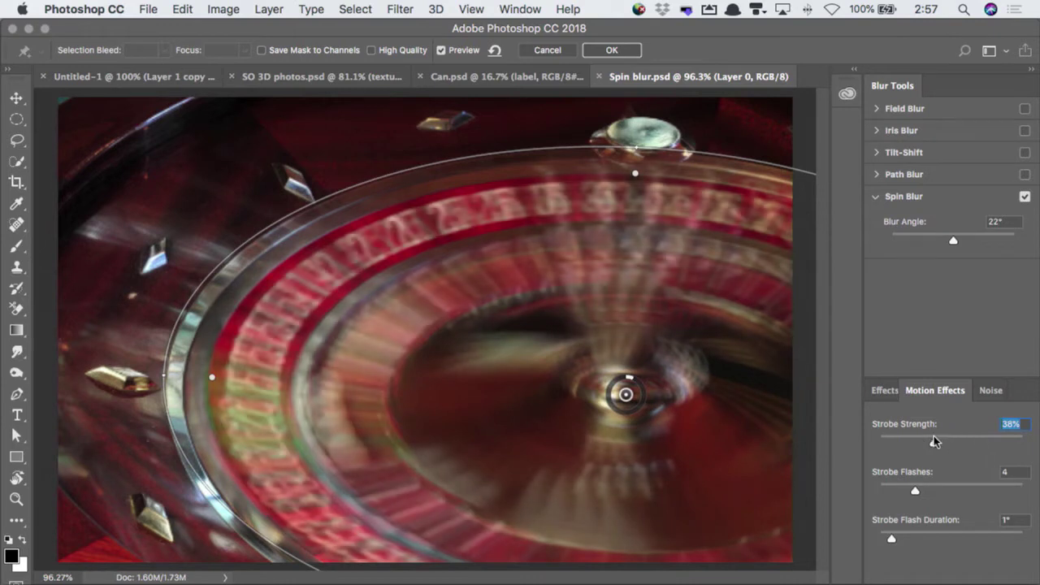
left_click(894, 443)
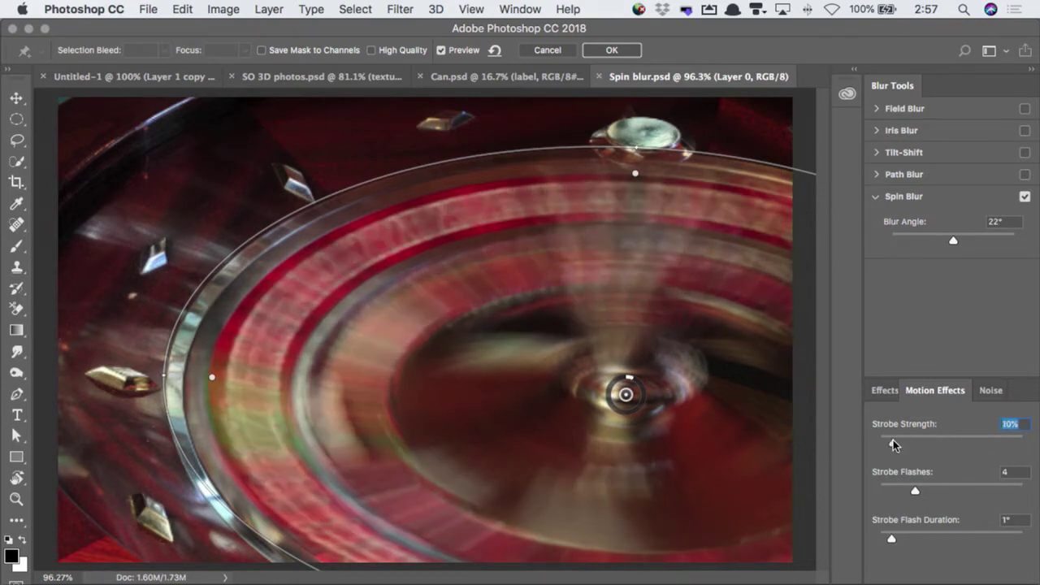
left_click(914, 442)
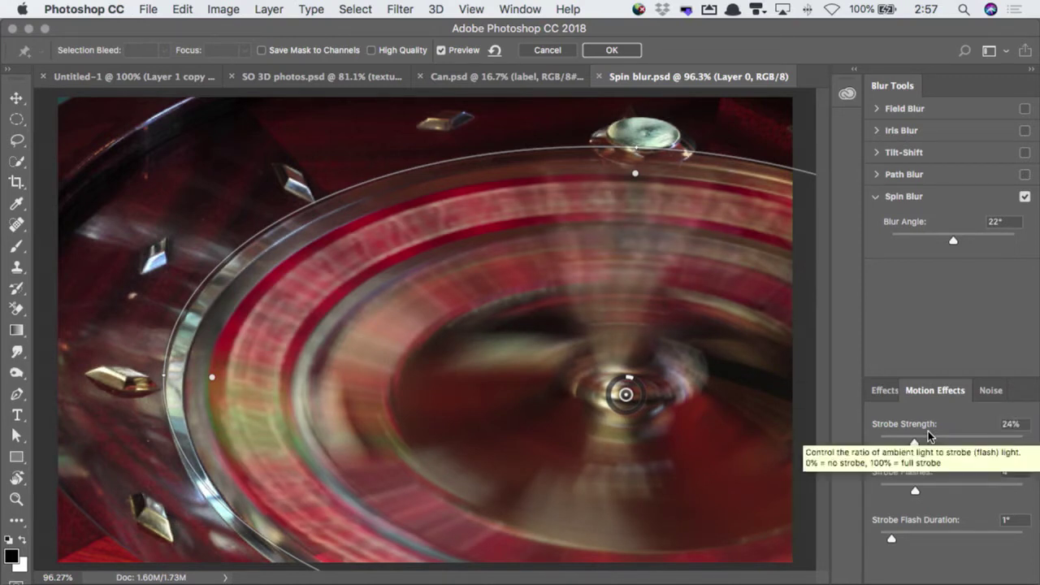
key("Return")
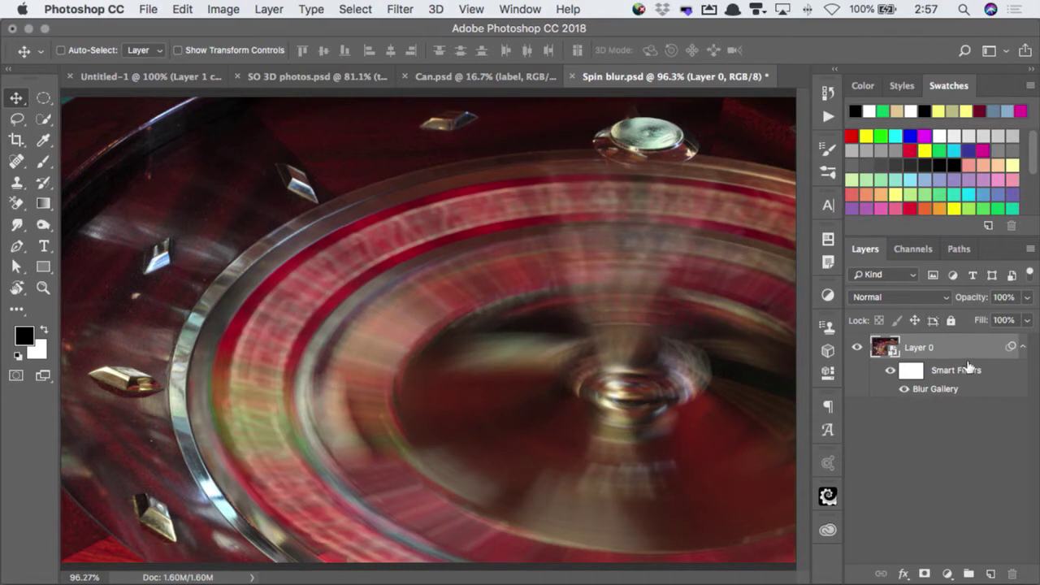
- Select the Smart Filters mask thumbnail on Layer 0 for painting
left_click(912, 371)
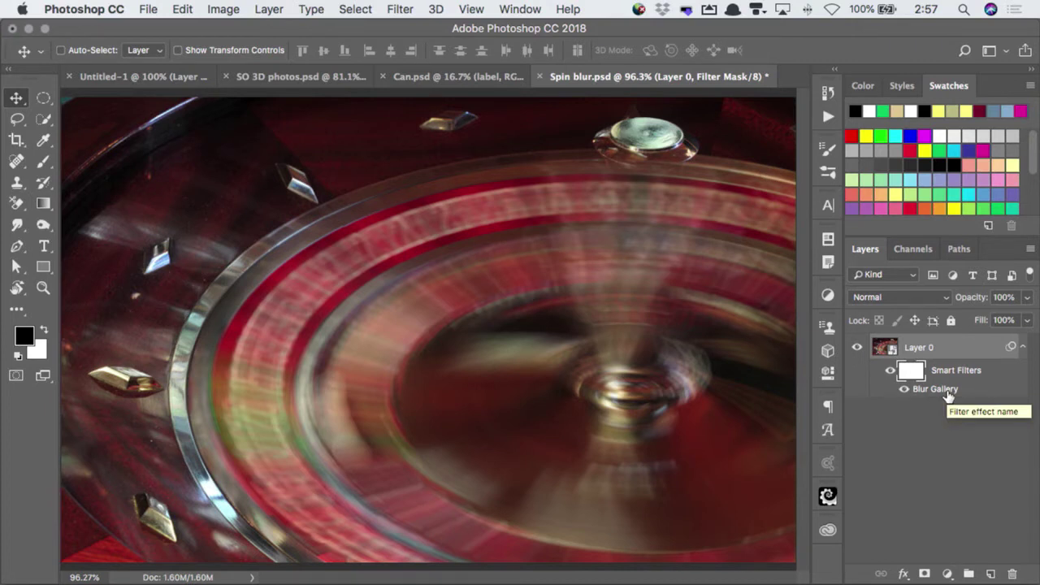
- Paint black at full opacity on the filter mask over the central spindle to keep it sharp
key("b")
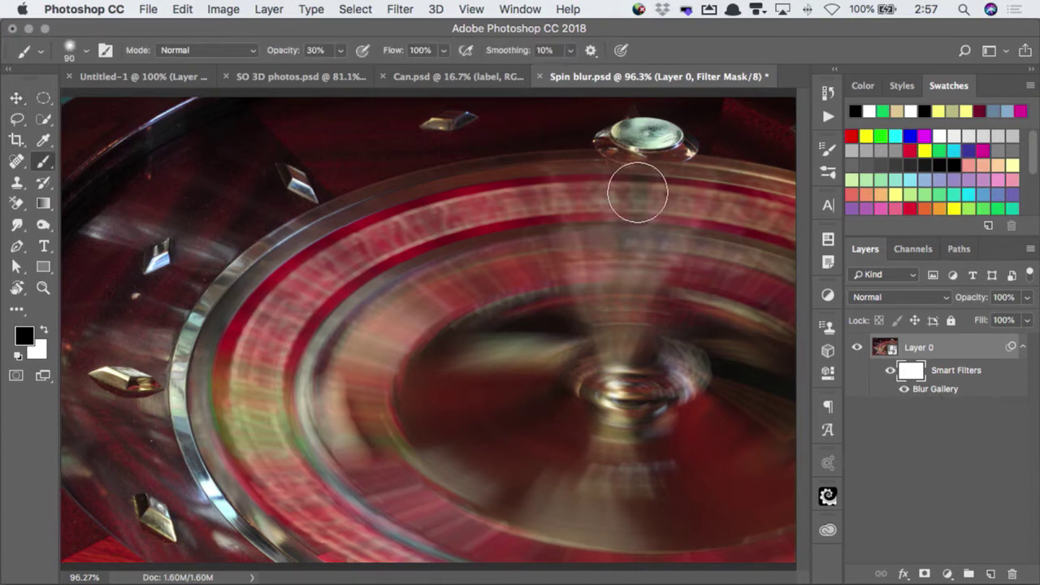
mouse_move(632, 158)
left_mouse_down()
mouse_move(640, 230)
mouse_move(642, 169)
mouse_move(643, 217)
left_mouse_up()
key("0")
mouse_move(644, 165)
left_mouse_down()
mouse_move(629, 280)
mouse_move(630, 258)
mouse_move(641, 319)
mouse_move(643, 274)
mouse_move(645, 345)
mouse_move(631, 359)
mouse_move(626, 396)
mouse_move(610, 399)
mouse_move(658, 383)
mouse_move(617, 396)
mouse_move(648, 402)
mouse_move(598, 396)
mouse_move(641, 415)
mouse_move(661, 404)
mouse_move(611, 428)
mouse_move(652, 426)
mouse_move(627, 424)
mouse_move(680, 374)
mouse_move(613, 373)
mouse_move(614, 358)
mouse_move(581, 362)
mouse_move(592, 363)
mouse_move(620, 275)
mouse_move(620, 130)
mouse_move(673, 143)
mouse_move(648, 166)
mouse_move(641, 245)
mouse_move(665, 162)
mouse_move(653, 302)
mouse_move(658, 268)
mouse_move(670, 334)
mouse_move(660, 179)
mouse_move(692, 232)
mouse_move(691, 200)
mouse_move(690, 323)
mouse_move(668, 369)
mouse_move(611, 221)
mouse_move(587, 356)
mouse_move(589, 221)
mouse_move(610, 152)
mouse_move(583, 235)
mouse_move(676, 381)
mouse_move(578, 358)
mouse_move(625, 395)
mouse_move(676, 388)
mouse_move(659, 395)
mouse_move(619, 367)
mouse_move(627, 439)
mouse_move(654, 414)
mouse_move(624, 414)
mouse_move(645, 274)
mouse_move(683, 243)
left_mouse_up()
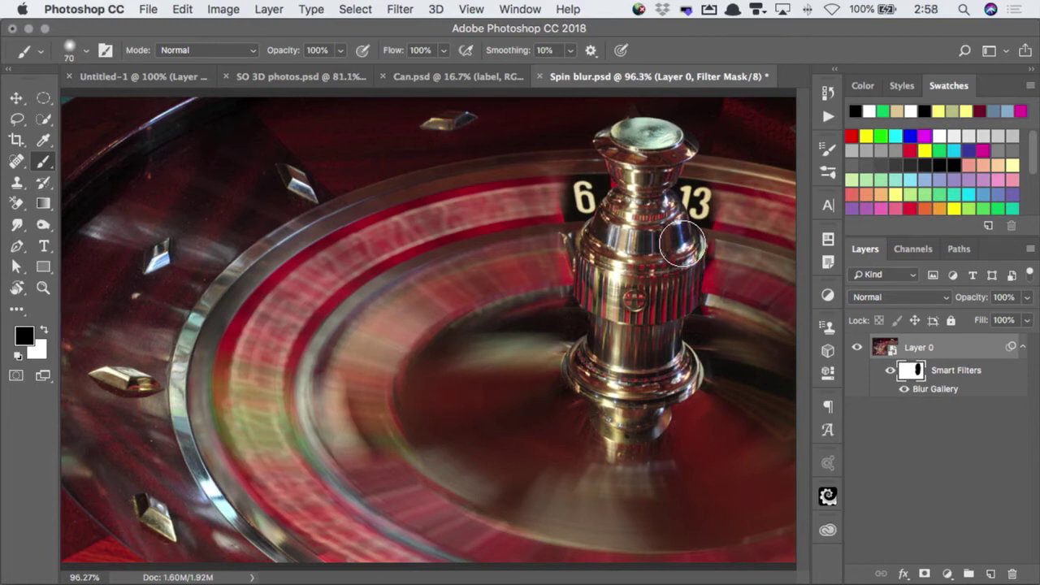
- Switch to white with a smaller brush and restore the blur over the 13 and 6 tiles
key("x")
key("bracketleft")
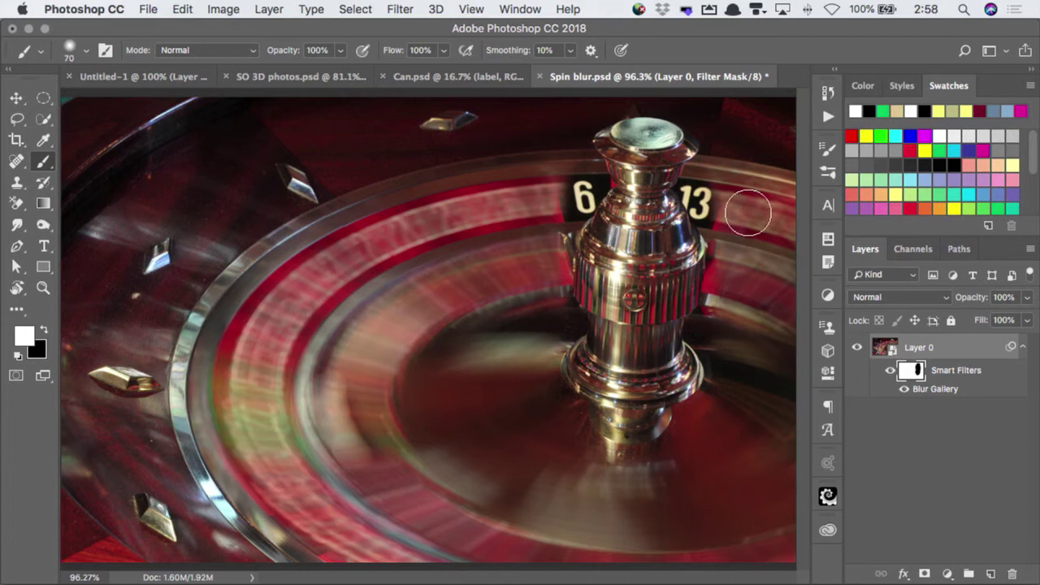
key("bracketleft")
key("bracketleft")
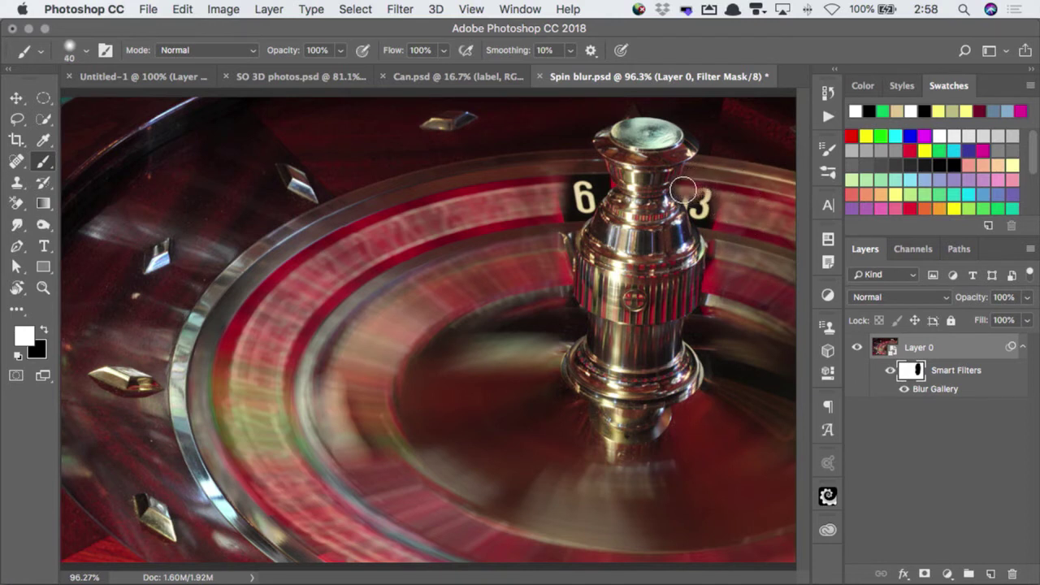
left_click_drag(695, 189, 707, 212)
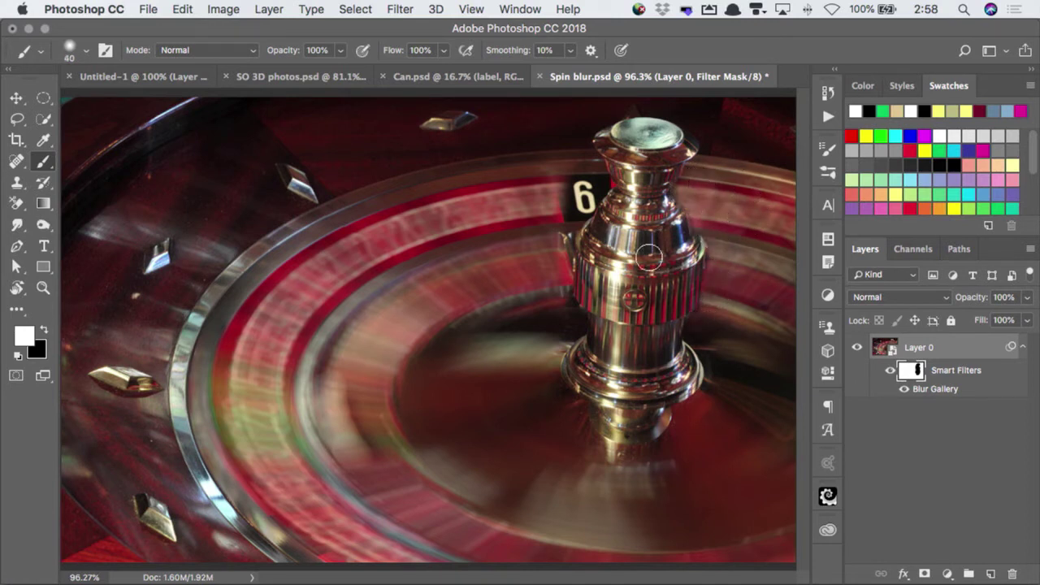
mouse_move(572, 205)
left_mouse_down()
mouse_move(585, 188)
mouse_move(550, 279)
mouse_move(559, 277)
mouse_move(564, 318)
mouse_move(546, 319)
left_mouse_up()
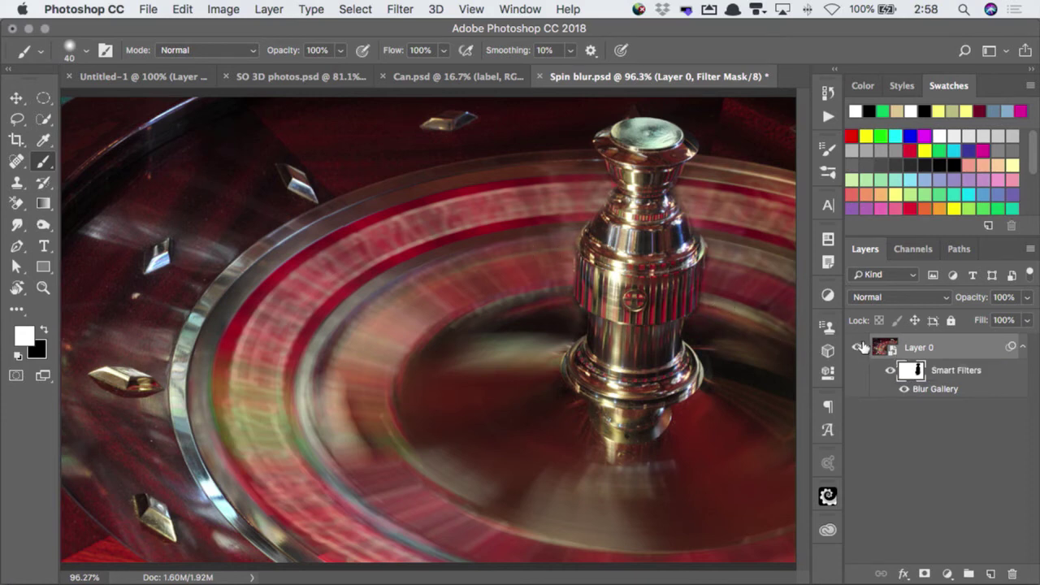
- Check the unblurred Layer 0.psb original, close it, then show the filter mask's properties (100% density, 0.0 px feather)
double_click(883, 348)
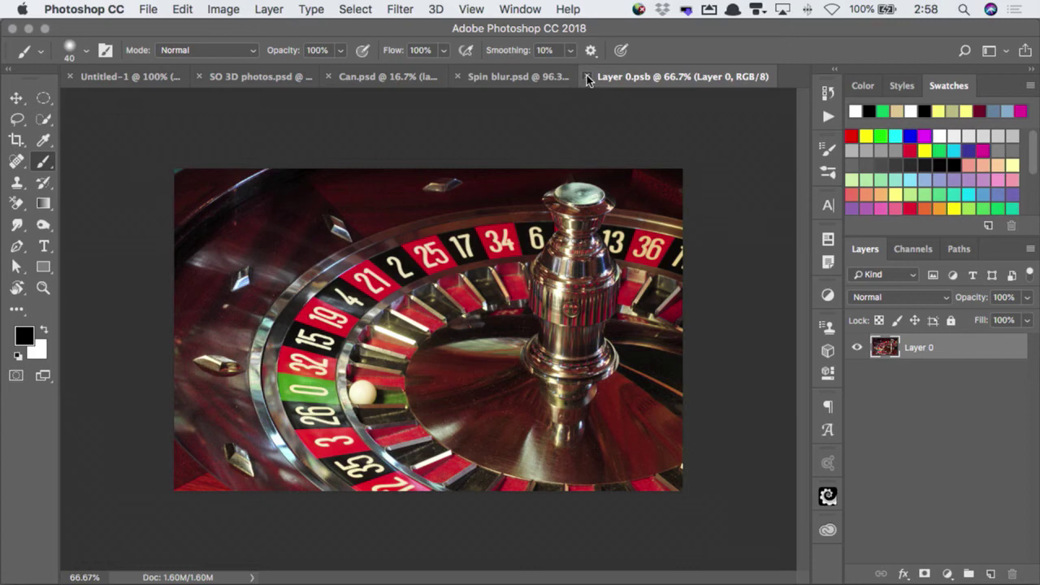
left_click(587, 77)
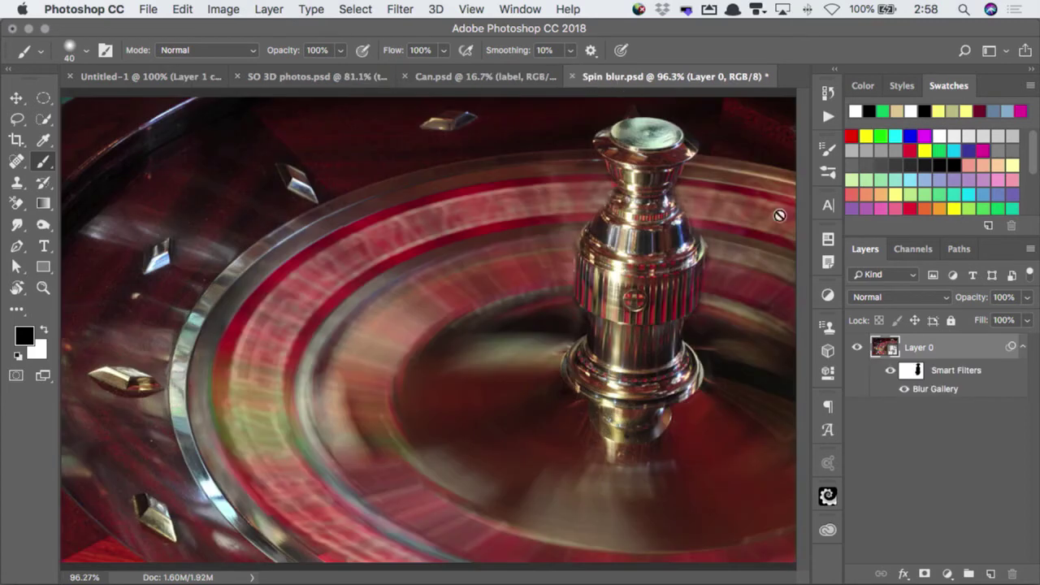
double_click(912, 374)
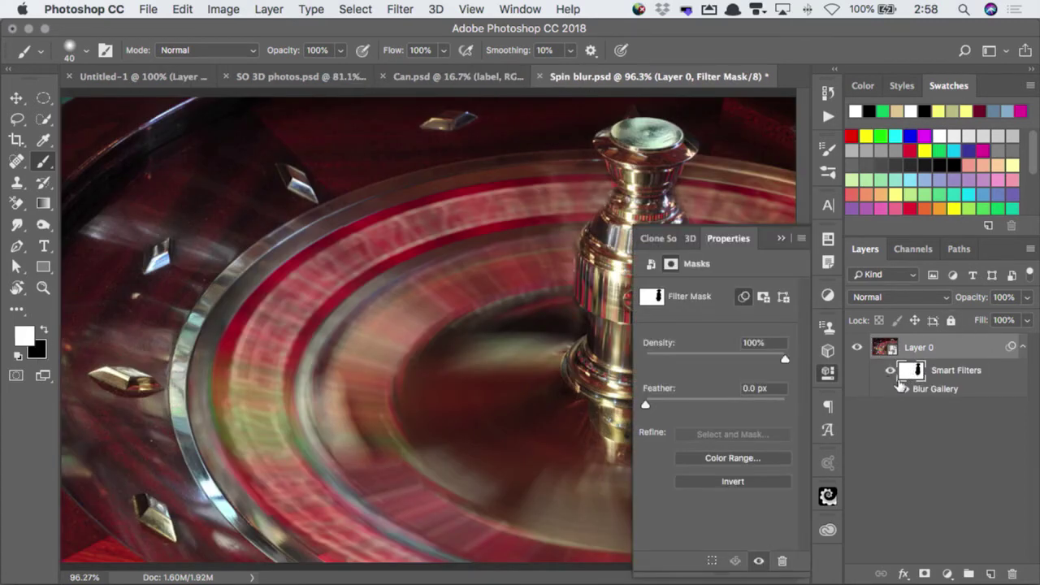
- Reopen the Blur Gallery spin blur, drop Strobe Strength to 0% and raise the angle to 62°
double_click(934, 391)
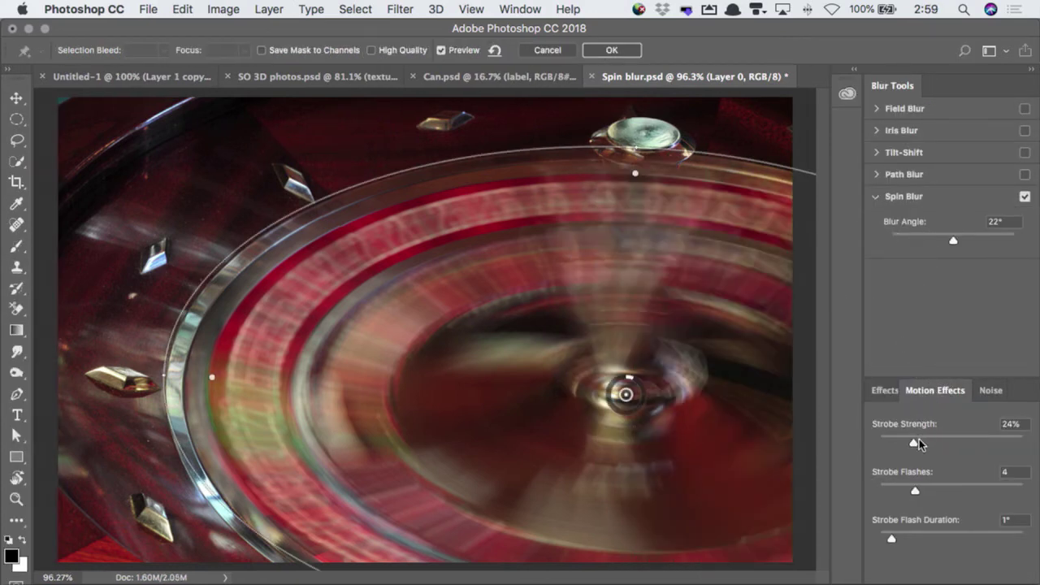
left_click_drag(914, 443, 861, 441)
left_click_drag(634, 371, 641, 389)
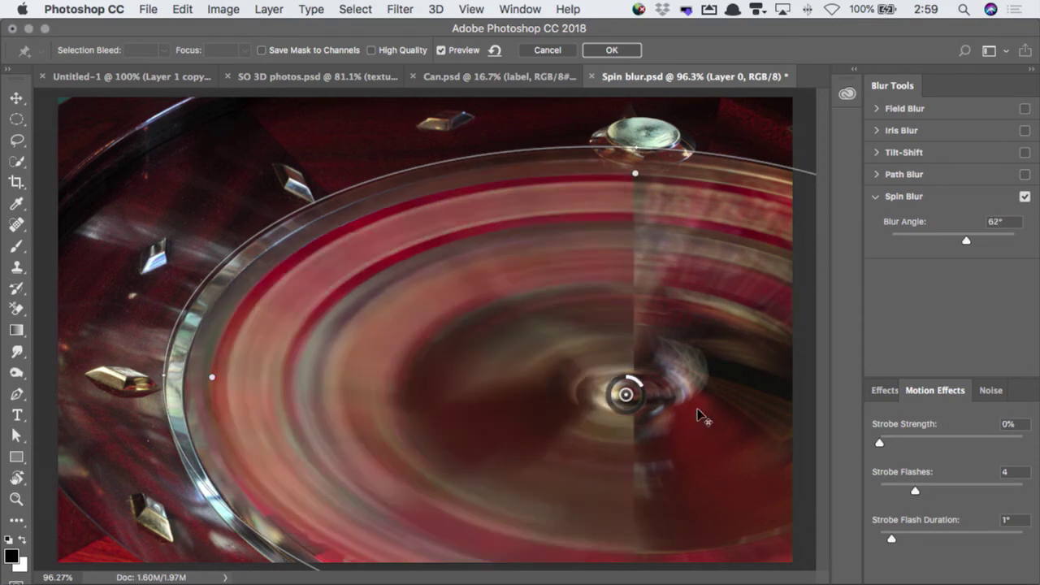
- Commit the revised 62° strobe-free spin blur and collapse the Properties panel
key("Return")
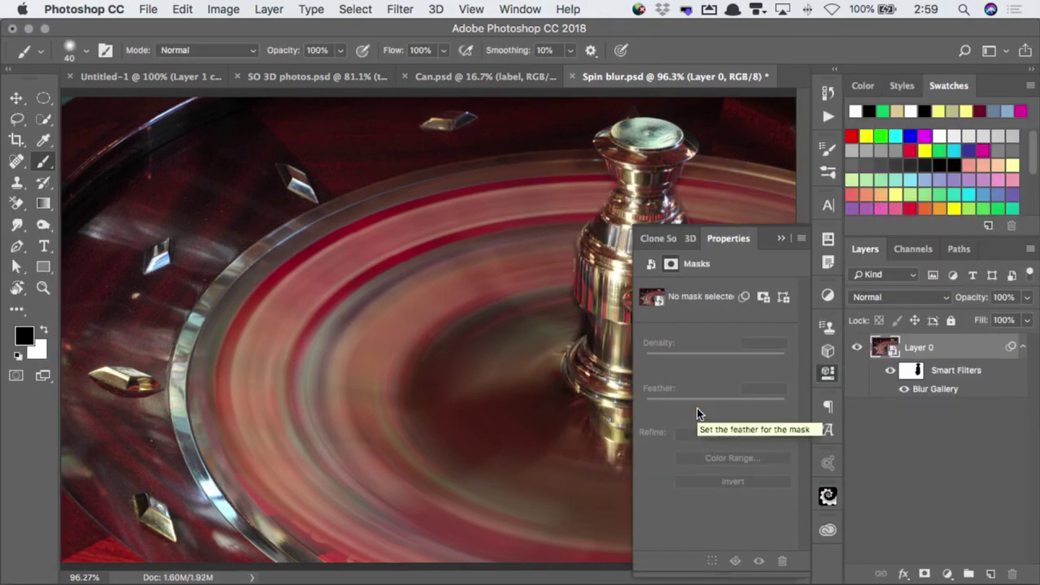
left_click(781, 238)
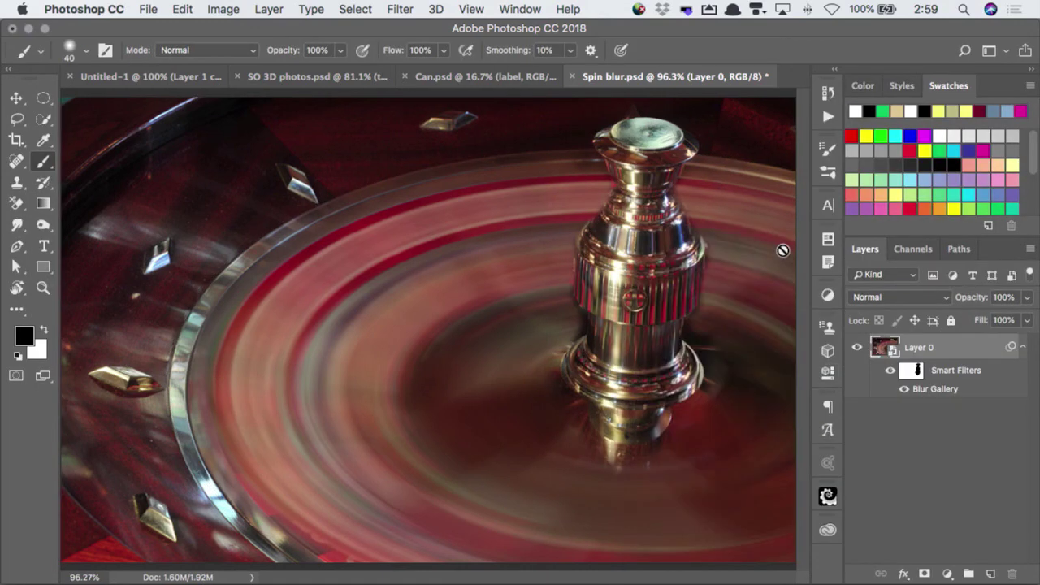